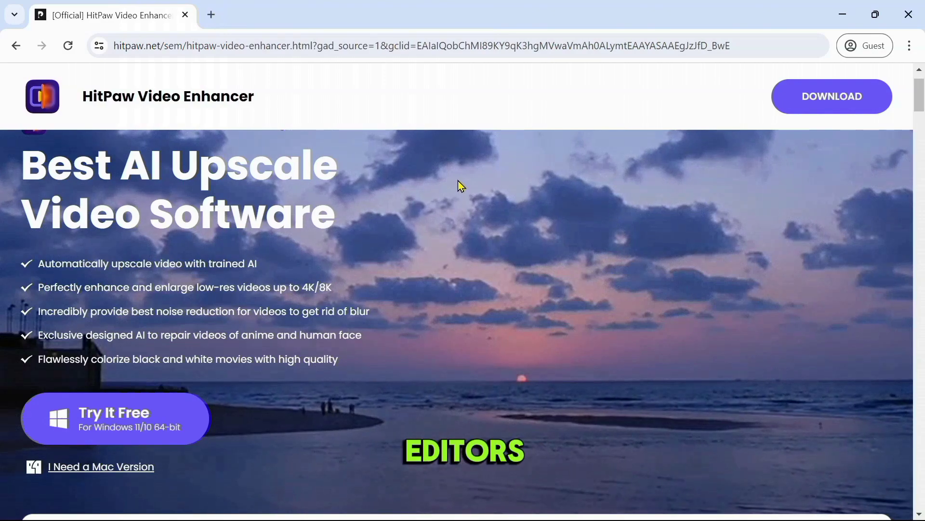
Browse the 4K/8K Quality, Remove Noise, Sharpen Video, Enlarge Video and AI Upscaling descriptions
{"action": "scroll", "coordinate": [461, 186], "scroll_direction": "down", "scroll_amount": 10}
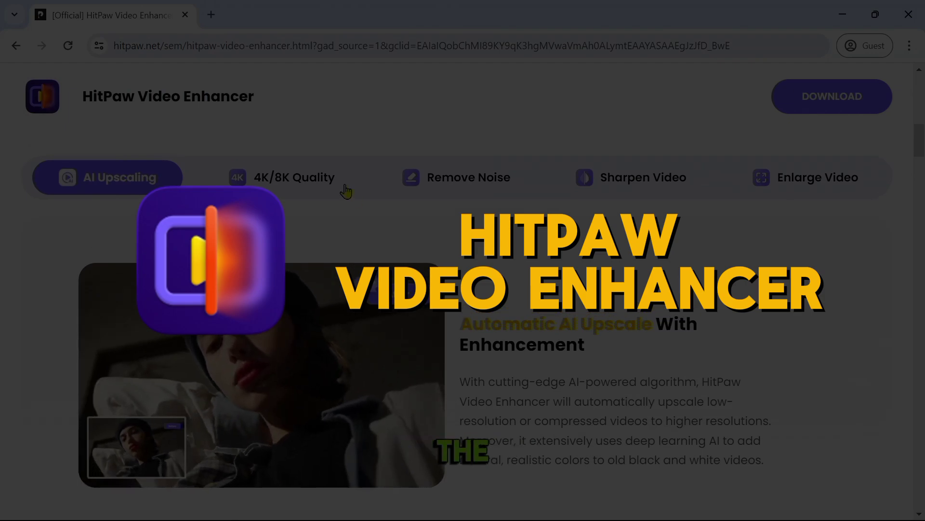
{"action": "left_click", "coordinate": [346, 192]}
{"action": "left_click", "coordinate": [434, 180]}
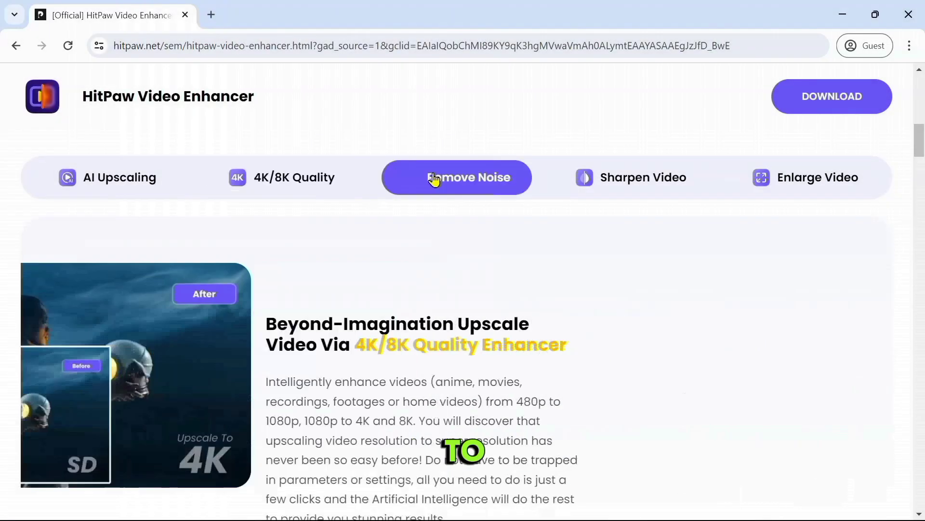
{"action": "left_click", "coordinate": [612, 179]}
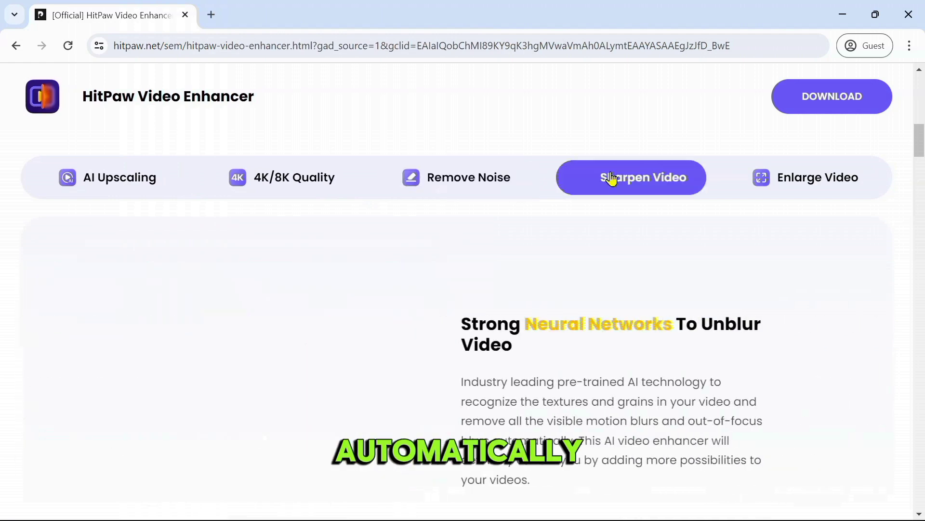
{"action": "left_click", "coordinate": [776, 186]}
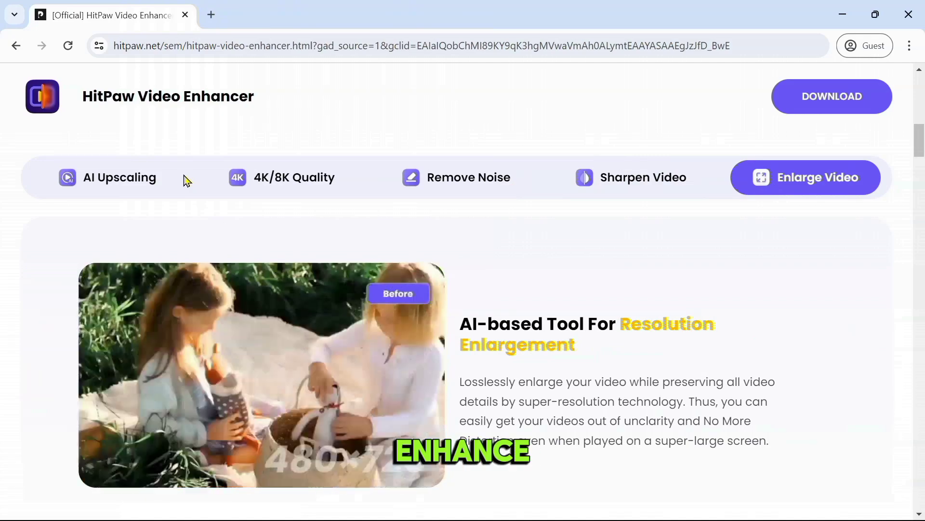
{"action": "left_click", "coordinate": [158, 191]}
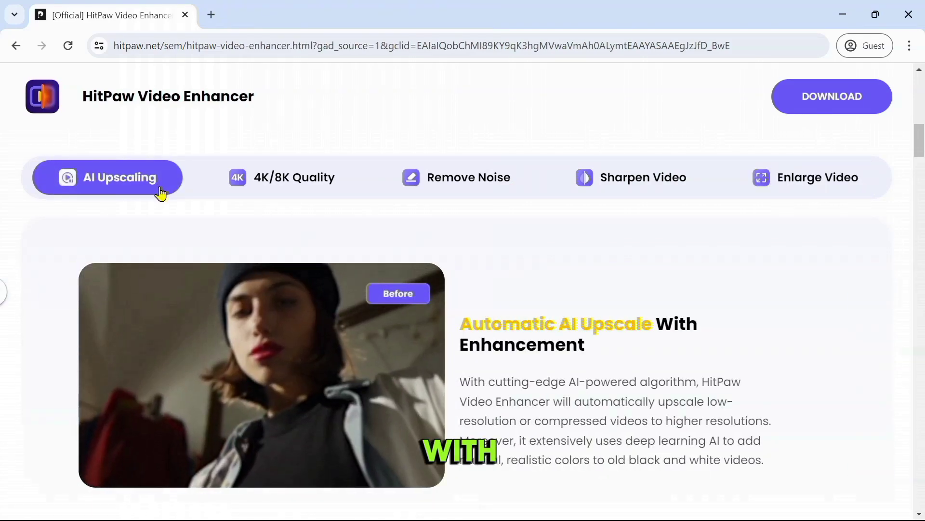
Scroll down the page to the Animation Model section
{"action": "scroll", "coordinate": [138, 201], "scroll_direction": "down", "scroll_amount": 8}
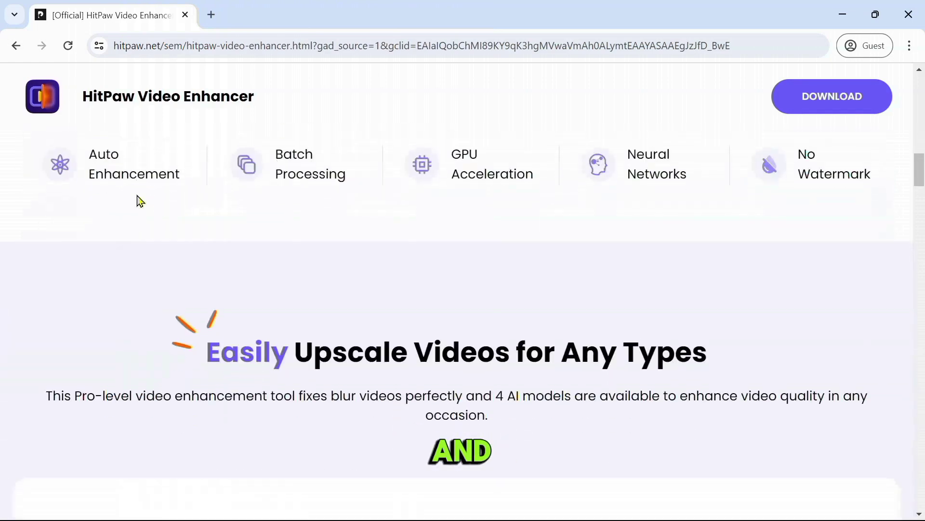
{"action": "scroll", "coordinate": [138, 200], "scroll_direction": "down", "scroll_amount": 10}
{"action": "scroll", "coordinate": [139, 201], "scroll_direction": "up", "scroll_amount": 8}
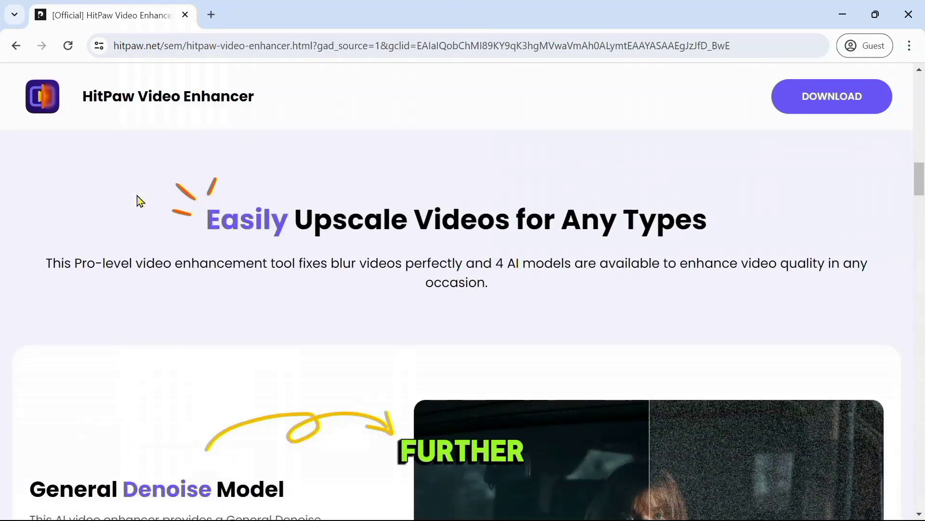
{"action": "scroll", "coordinate": [139, 201], "scroll_direction": "down", "scroll_amount": 12}
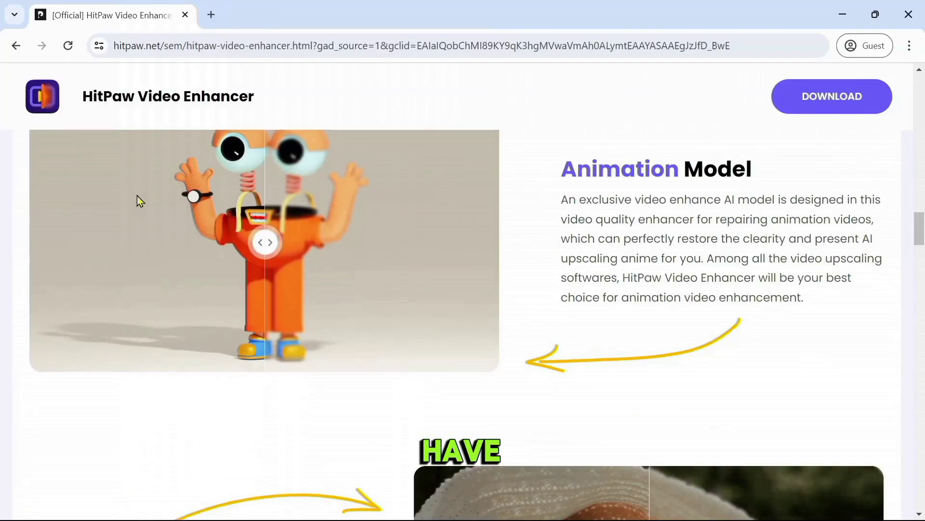
{"action": "scroll", "coordinate": [137, 199], "scroll_direction": "down", "scroll_amount": 1}
{"action": "scroll", "coordinate": [137, 199], "scroll_direction": "up", "scroll_amount": 1}
{"action": "scroll", "coordinate": [138, 198], "scroll_direction": "down", "scroll_amount": 1}
{"action": "scroll", "coordinate": [138, 199], "scroll_direction": "up", "scroll_amount": 2}
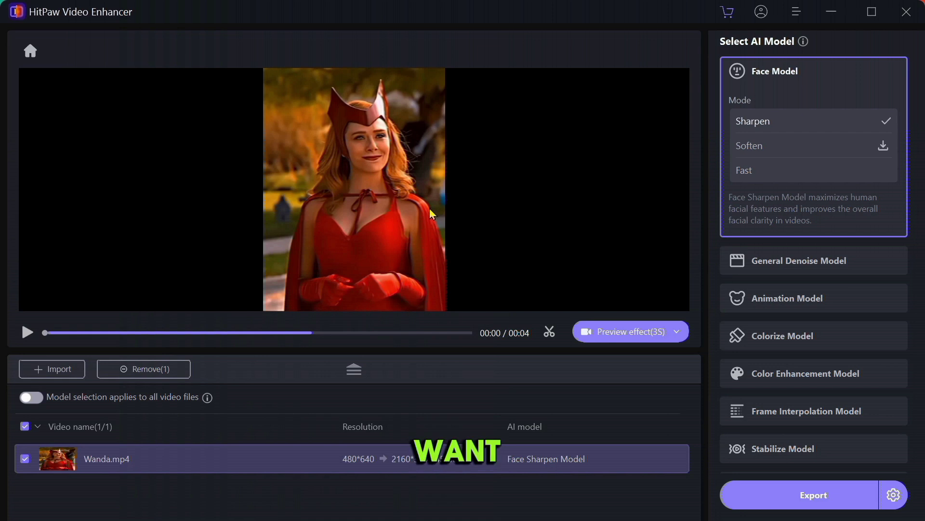
Preview Wanda.mp4 with Face Sharpen, zooming and panning to compare facial details with the original
{"action": "left_click", "coordinate": [641, 332]}
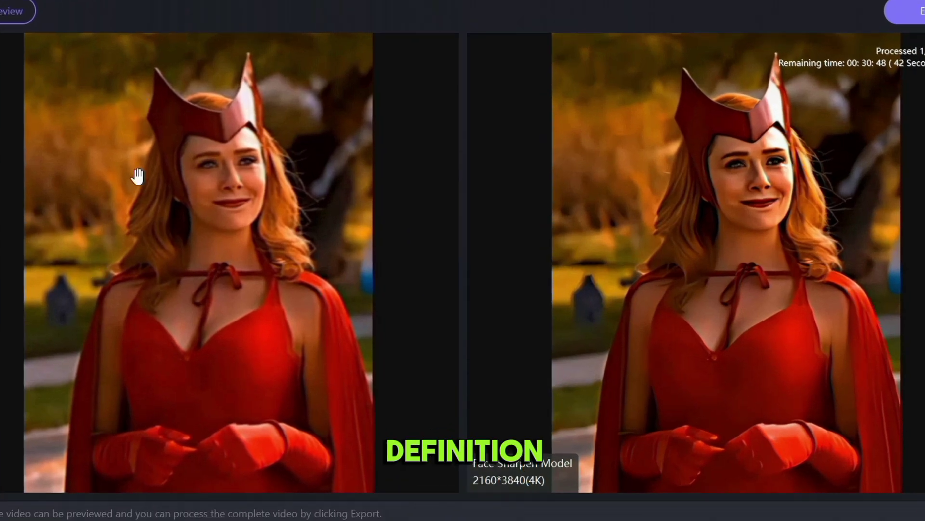
{"action": "scroll", "coordinate": [247, 276], "scroll_direction": "up", "scroll_amount": 1}
{"action": "scroll", "coordinate": [247, 276], "scroll_direction": "up", "scroll_amount": 1}
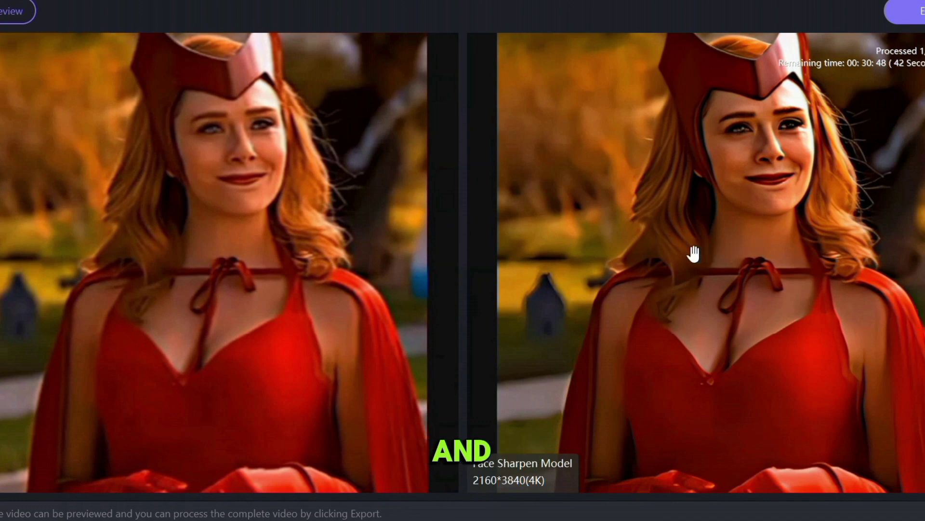
{"action": "left_click_drag", "start_coordinate": [694, 254], "coordinate": [699, 311]}
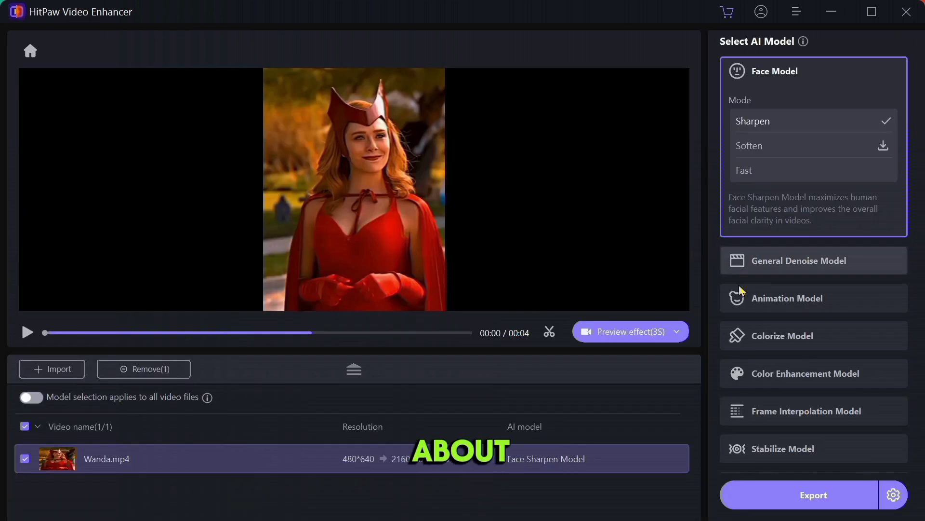
Switch Wanda.mp4 to the General Denoise Model in Quality mode
{"action": "mouse_move", "coordinate": [774, 222]}
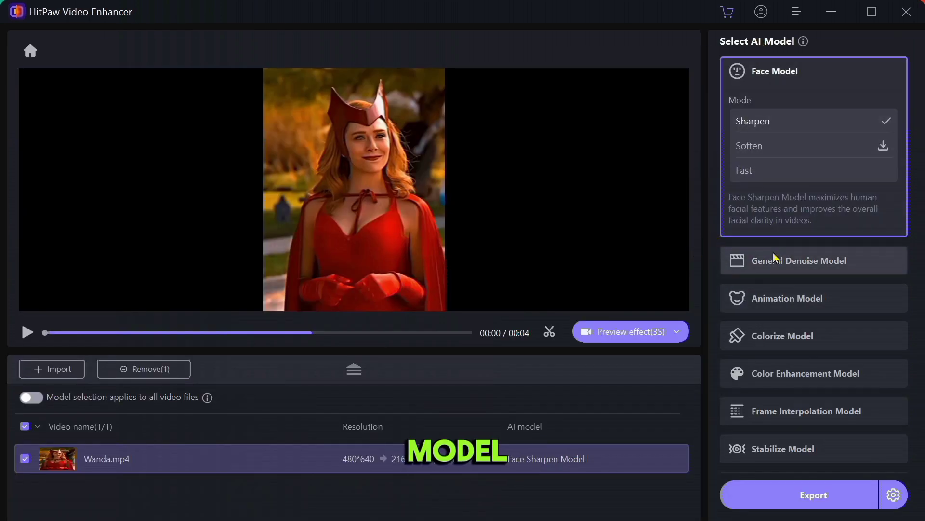
{"action": "left_click", "coordinate": [837, 270]}
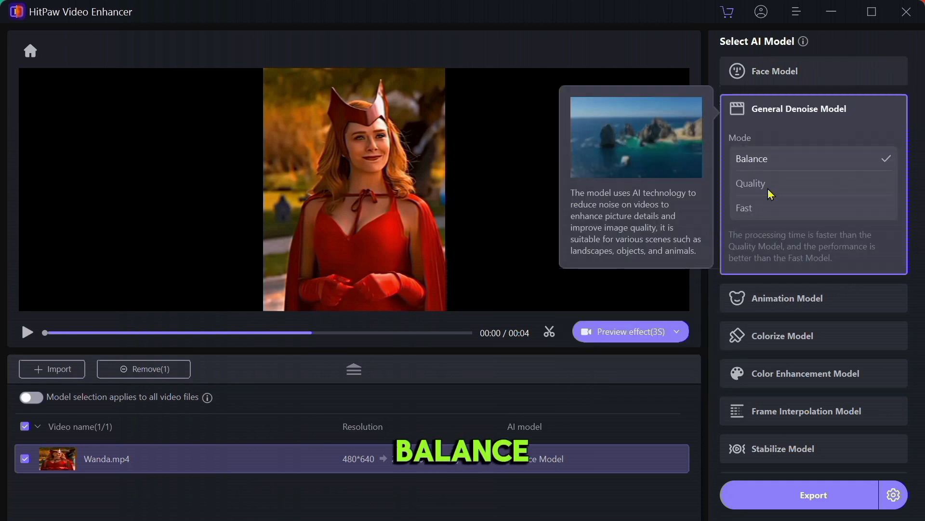
{"action": "left_click", "coordinate": [755, 185]}
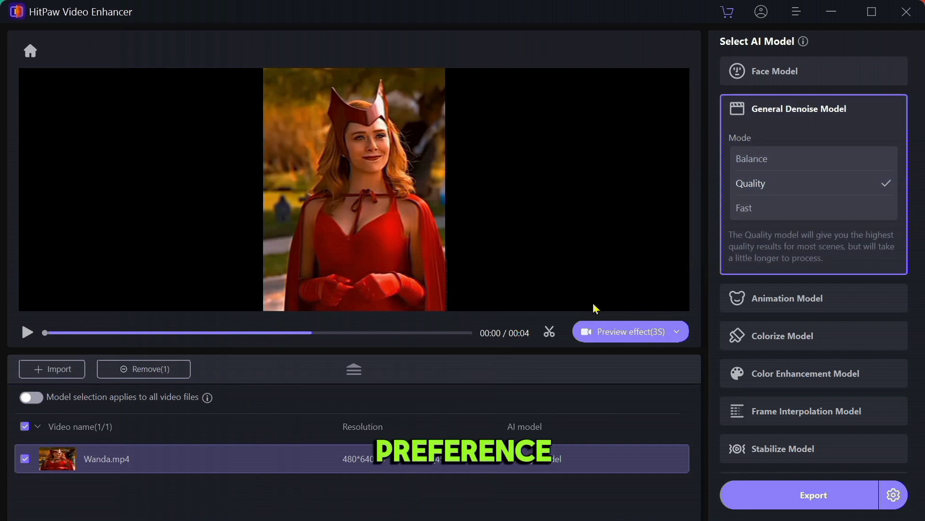
Preview the Quality denoise result, zooming and panning both panes to compare details
{"action": "left_click", "coordinate": [612, 332]}
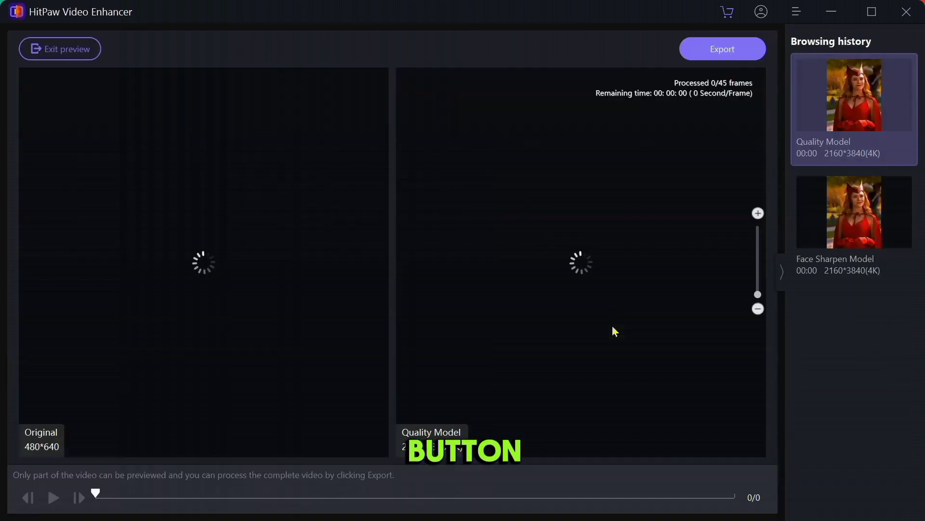
{"action": "scroll", "coordinate": [308, 250], "scroll_direction": "up", "scroll_amount": 3}
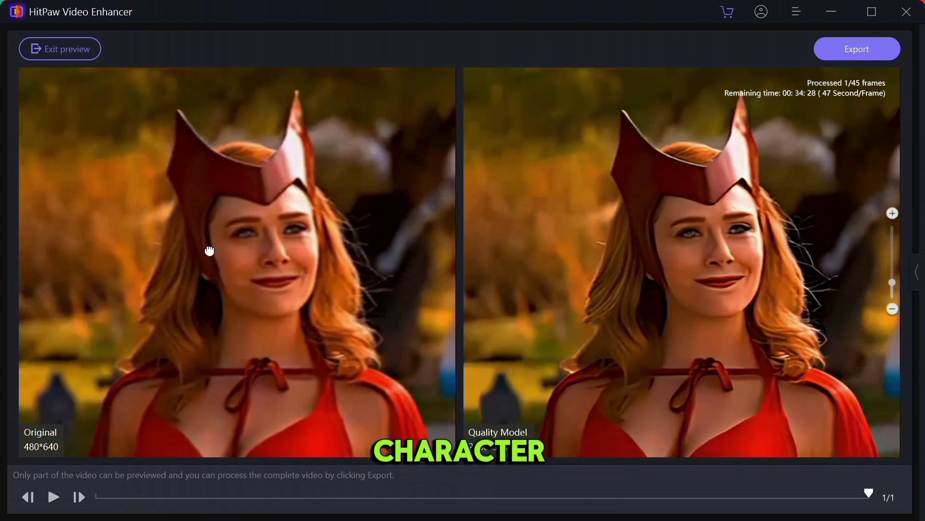
{"action": "left_click_drag", "start_coordinate": [210, 251], "coordinate": [199, 178]}
{"action": "left_click_drag", "start_coordinate": [617, 243], "coordinate": [621, 295]}
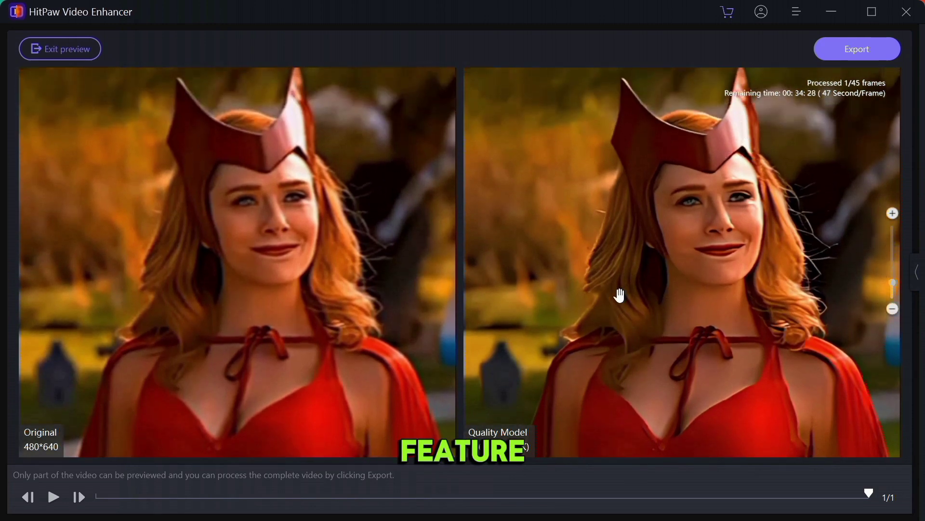
{"action": "left_click_drag", "start_coordinate": [709, 298], "coordinate": [660, 293]}
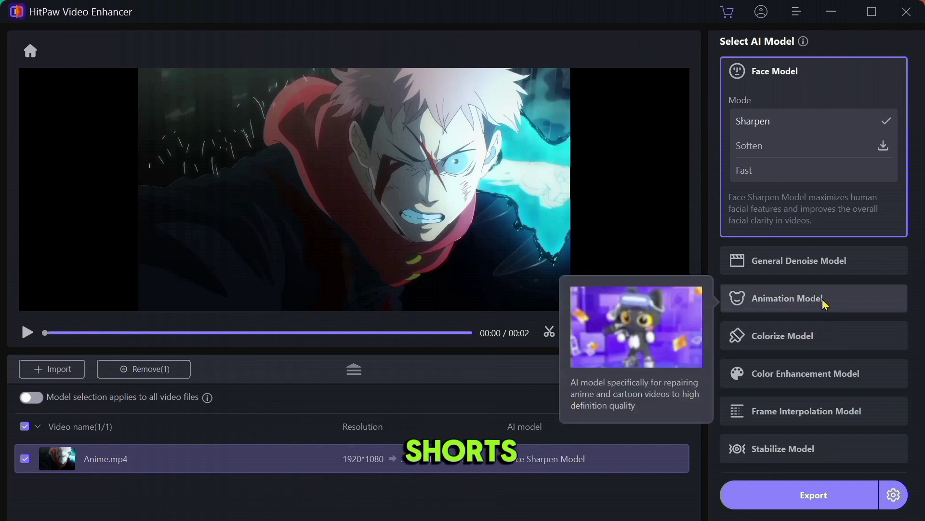
Apply the Animation Model to Anime.mp4 and preview it beside the original
{"action": "left_click", "coordinate": [883, 300]}
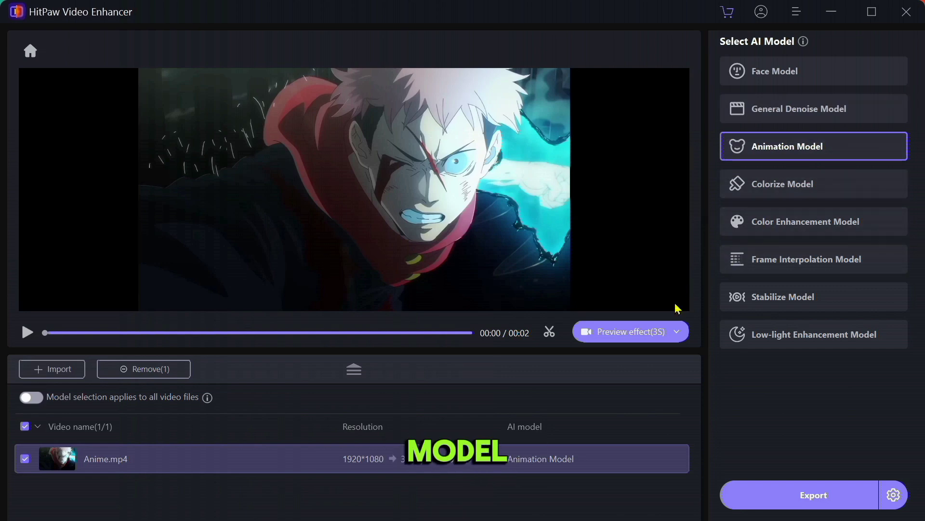
{"action": "left_click", "coordinate": [648, 340]}
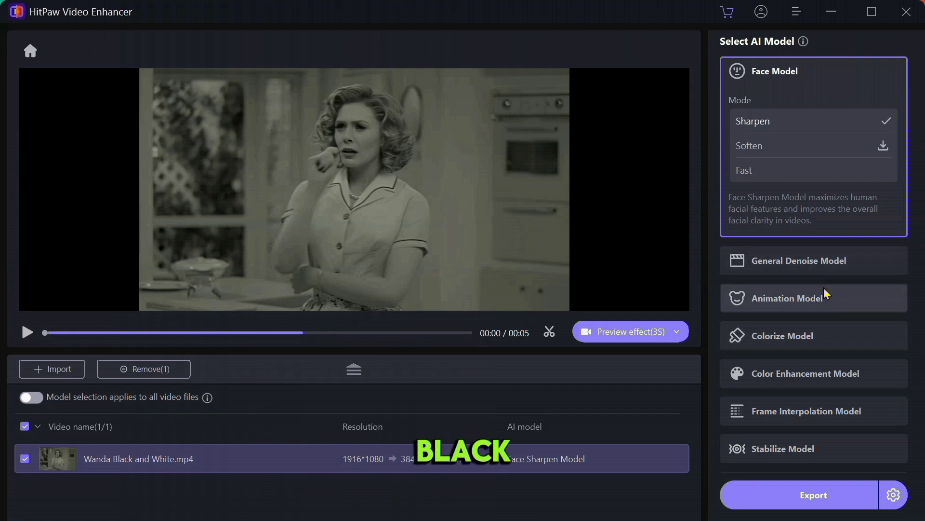
Preview the Colorize Model on the black-and-white clip, then assign Color Enhancement to Messi.mp4
{"action": "left_click", "coordinate": [805, 336]}
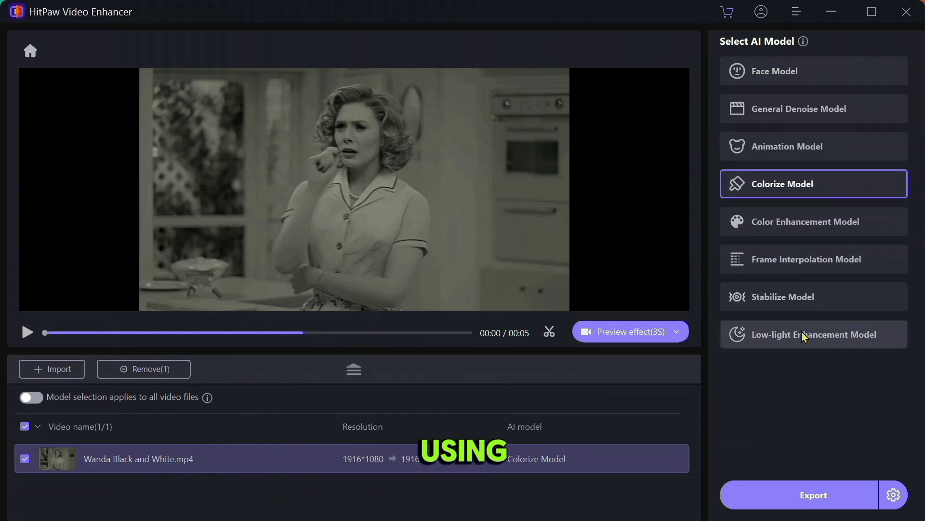
{"action": "left_click", "coordinate": [641, 333]}
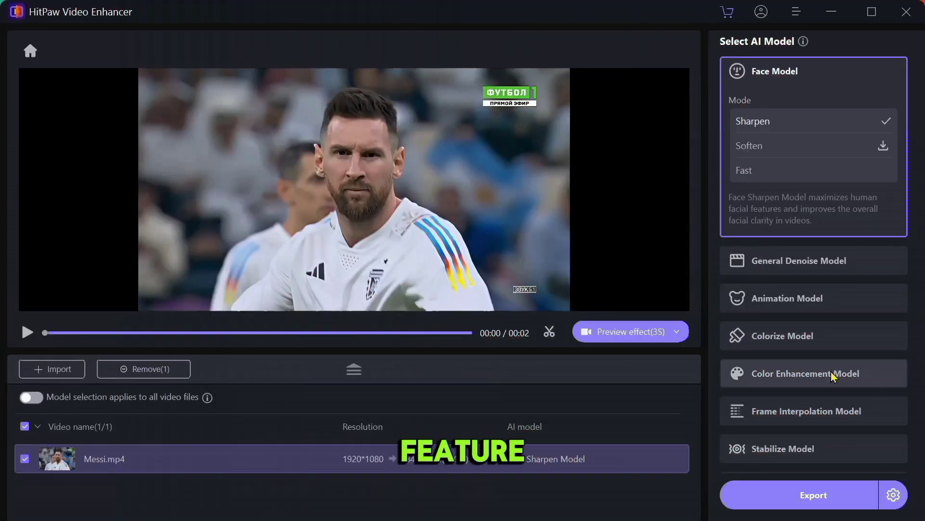
{"action": "left_click", "coordinate": [831, 376]}
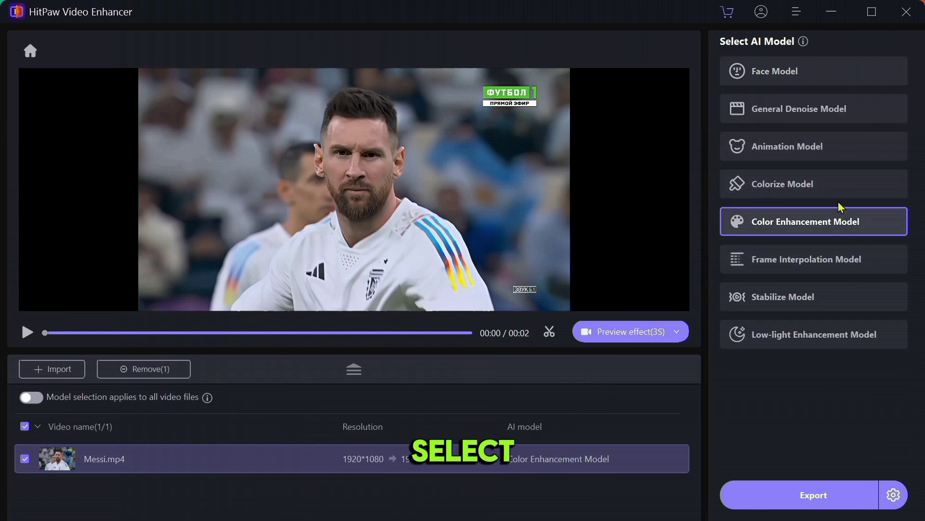
Preview Messi.mp4's Color Enhancement result, zooming in on the player's face and back out
{"action": "mouse_move", "coordinate": [815, 266]}
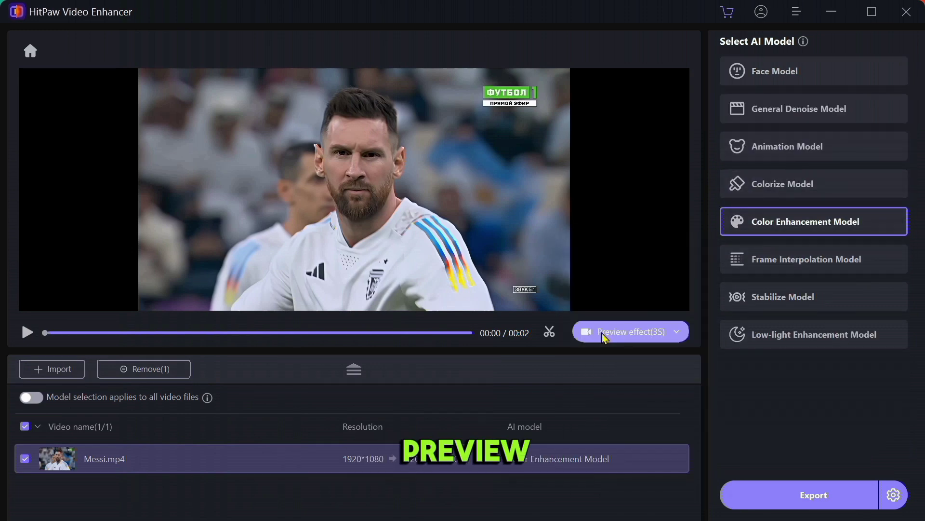
{"action": "left_click", "coordinate": [604, 337]}
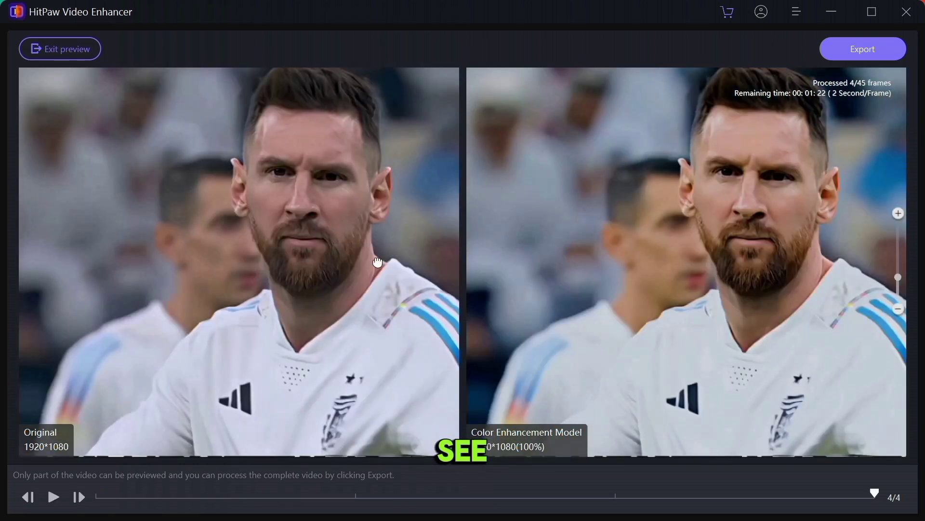
{"action": "scroll", "coordinate": [262, 287], "scroll_direction": "up", "scroll_amount": 3}
{"action": "left_click_drag", "start_coordinate": [262, 287], "coordinate": [224, 271]}
{"action": "scroll", "coordinate": [223, 272], "scroll_direction": "down", "scroll_amount": 4}
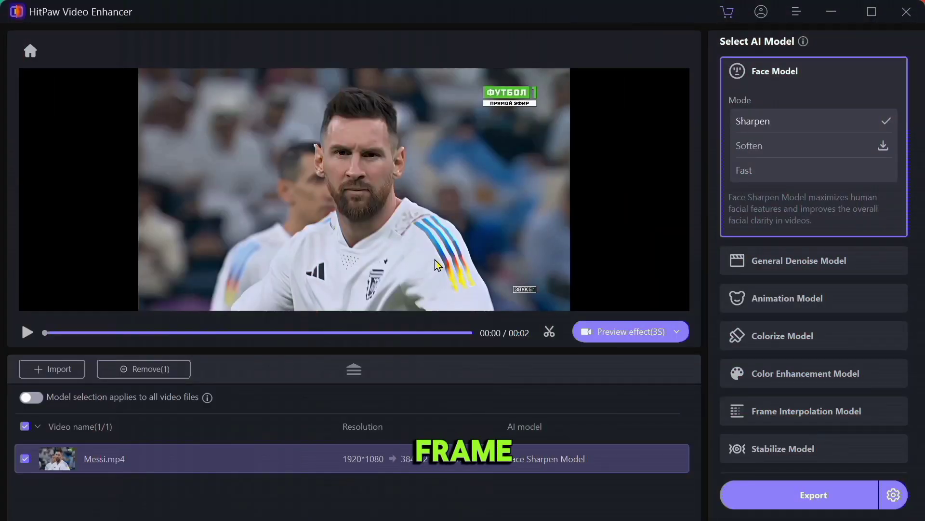
Switch Messi.mp4 to the 4x Frame Interpolation Model and preview the result
{"action": "left_click", "coordinate": [759, 413]}
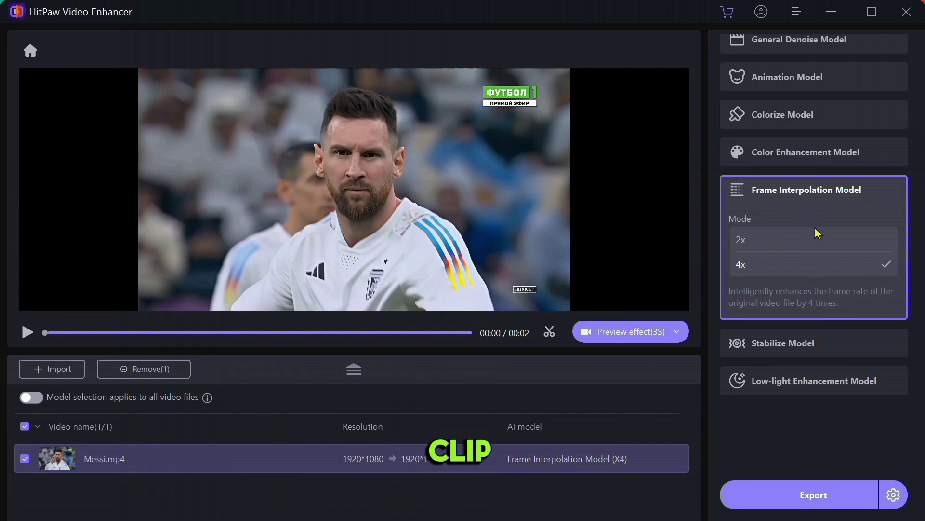
{"action": "left_click", "coordinate": [647, 334]}
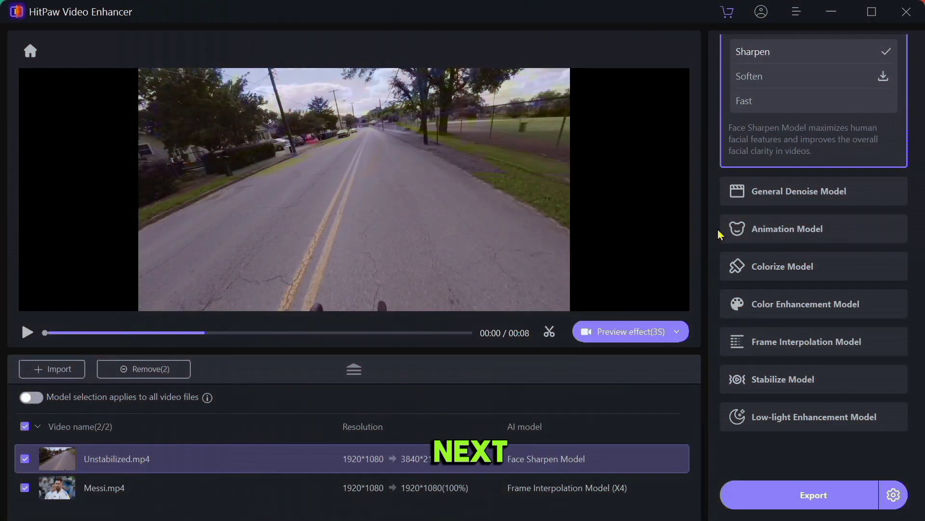
Give Unstabilized.mp4 the Stabilize Model and preview the stabilized clip beside the original
{"action": "scroll", "coordinate": [719, 235], "scroll_direction": "up", "scroll_amount": 2}
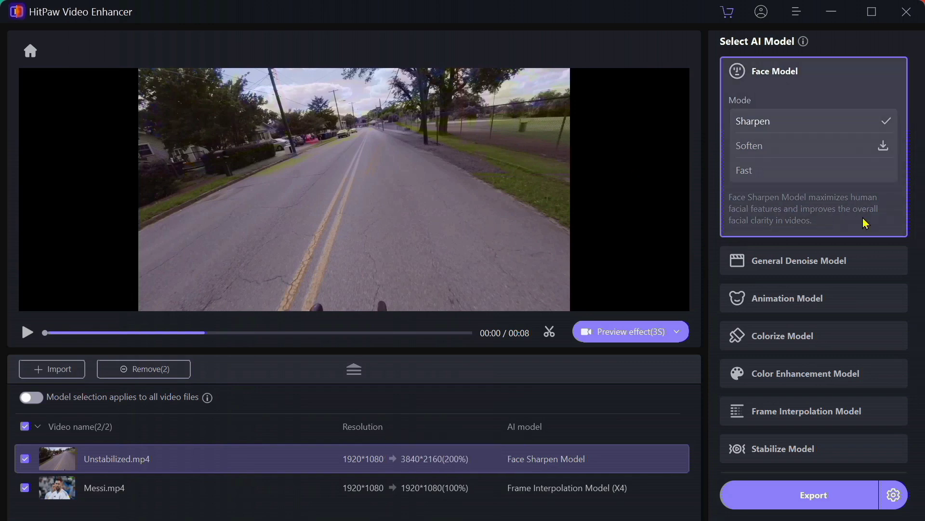
{"action": "scroll", "coordinate": [814, 212], "scroll_direction": "down", "scroll_amount": 3}
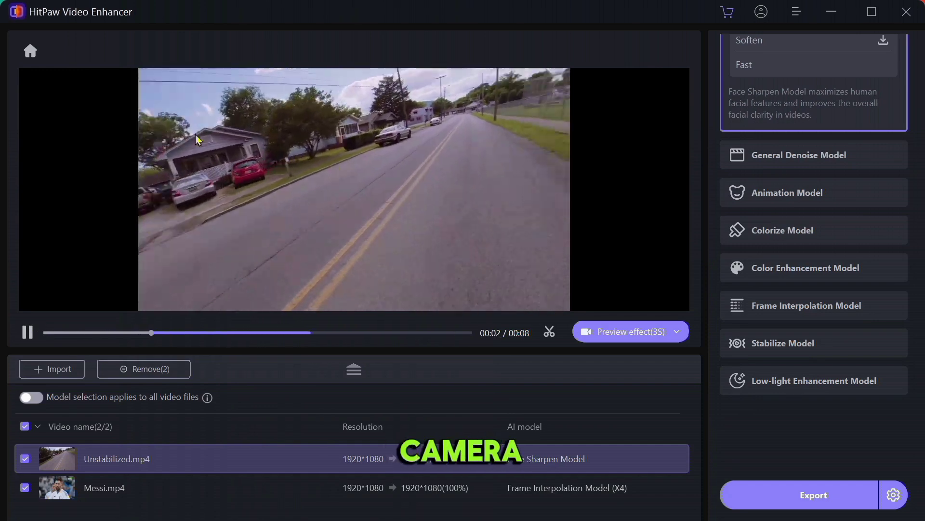
{"action": "left_click", "coordinate": [786, 346]}
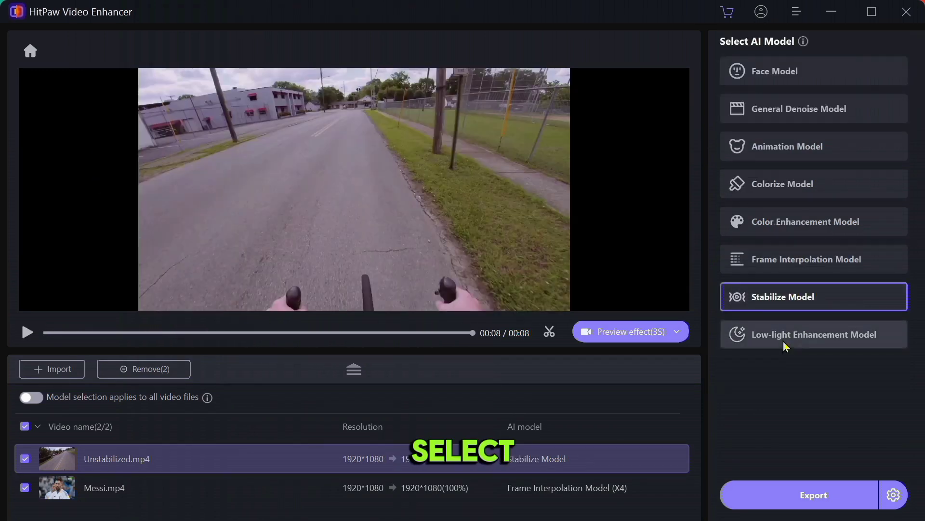
{"action": "left_click", "coordinate": [604, 339]}
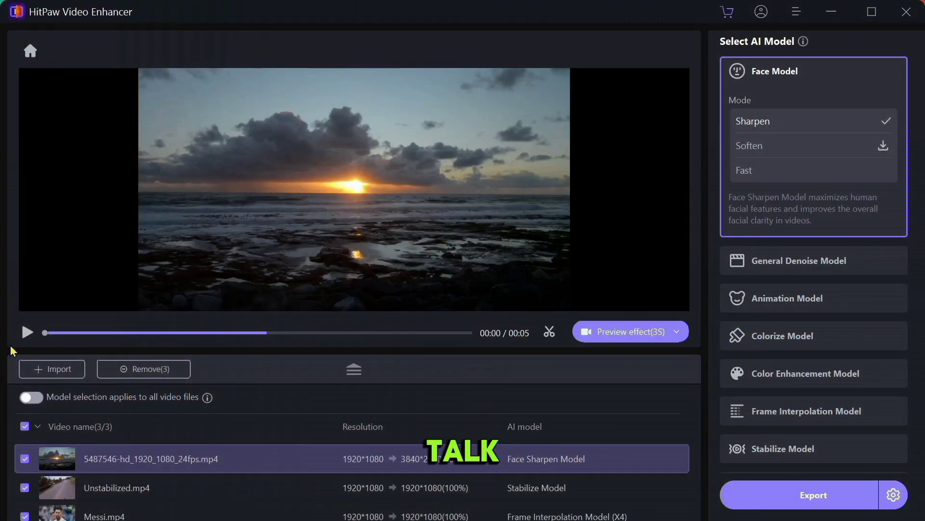
Play the sunset beach clip and preview its Low-light Enhancement result, zooming in and out
{"action": "left_click", "coordinate": [27, 333]}
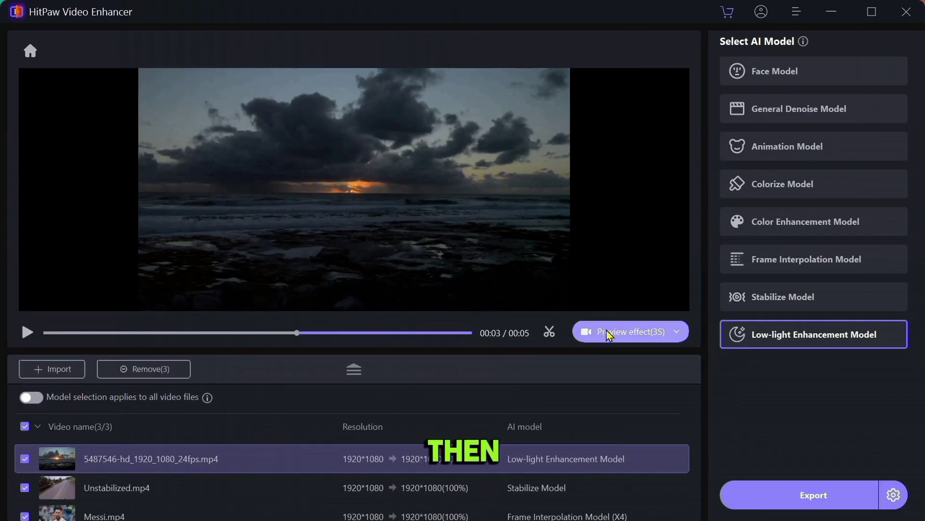
{"action": "left_click", "coordinate": [606, 330]}
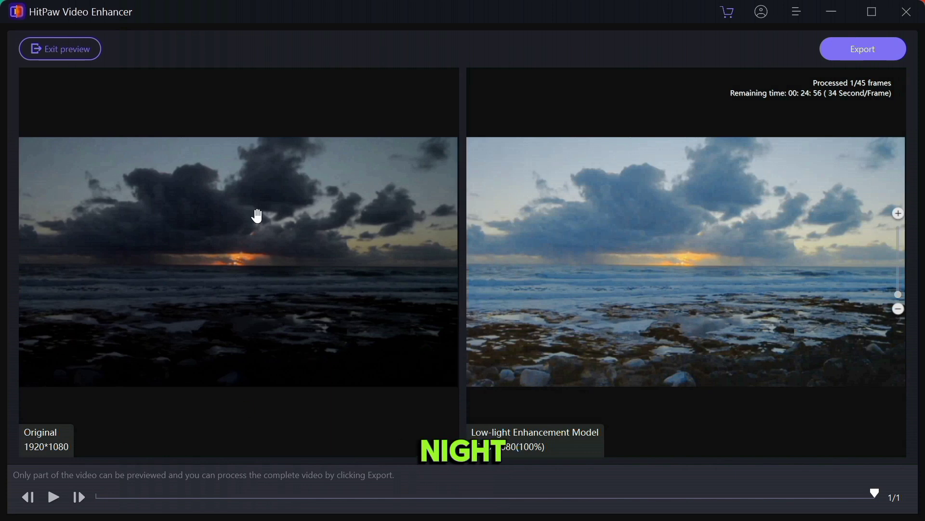
{"action": "scroll", "coordinate": [258, 216], "scroll_direction": "up", "scroll_amount": 1}
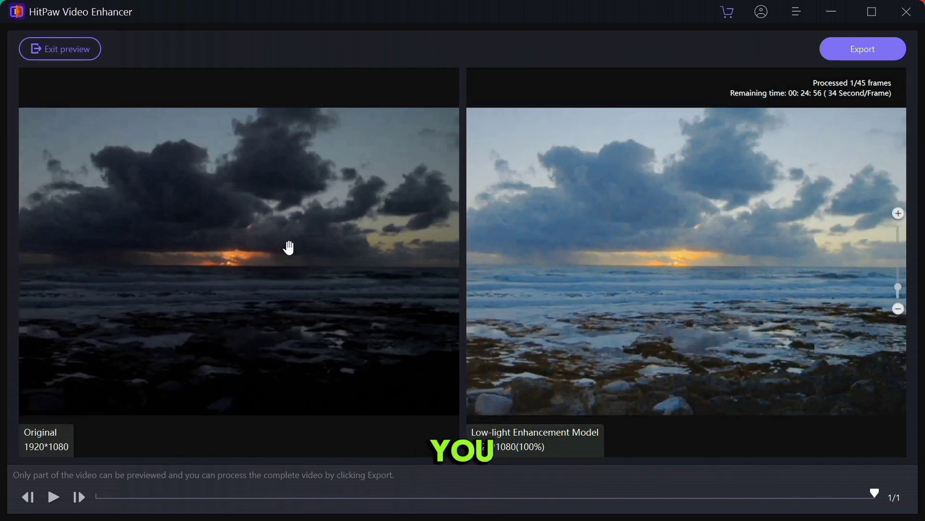
{"action": "scroll", "coordinate": [289, 247], "scroll_direction": "down", "scroll_amount": 1}
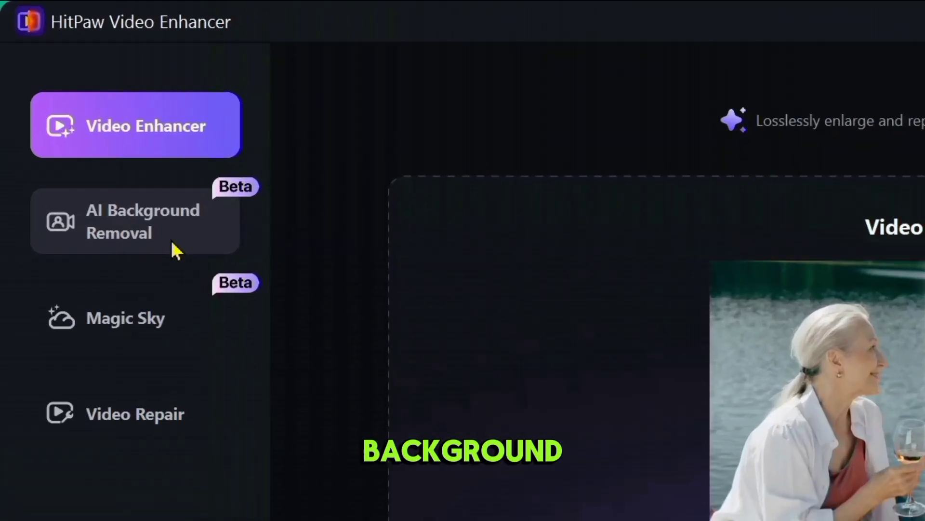
Remove the video's background with AI Background Removal and try green, blue and red fills
{"action": "left_click", "coordinate": [98, 137]}
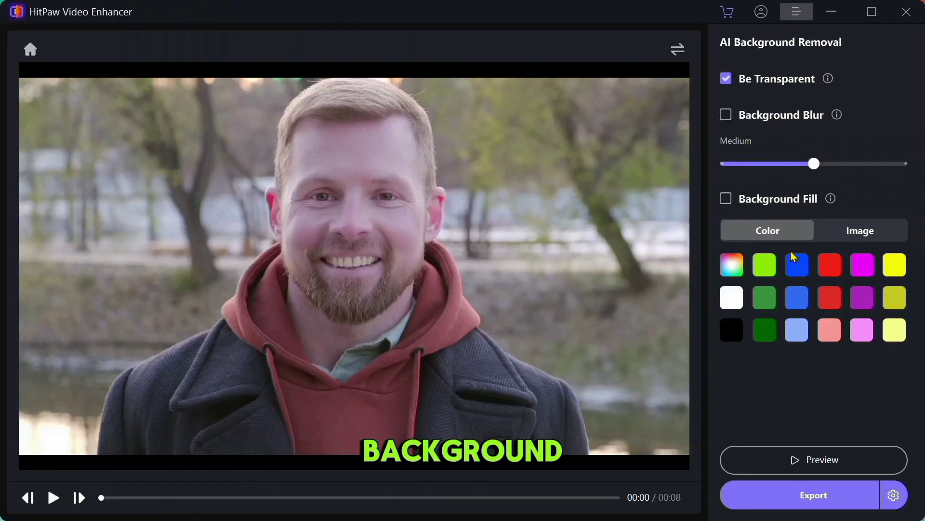
{"action": "left_click", "coordinate": [821, 460]}
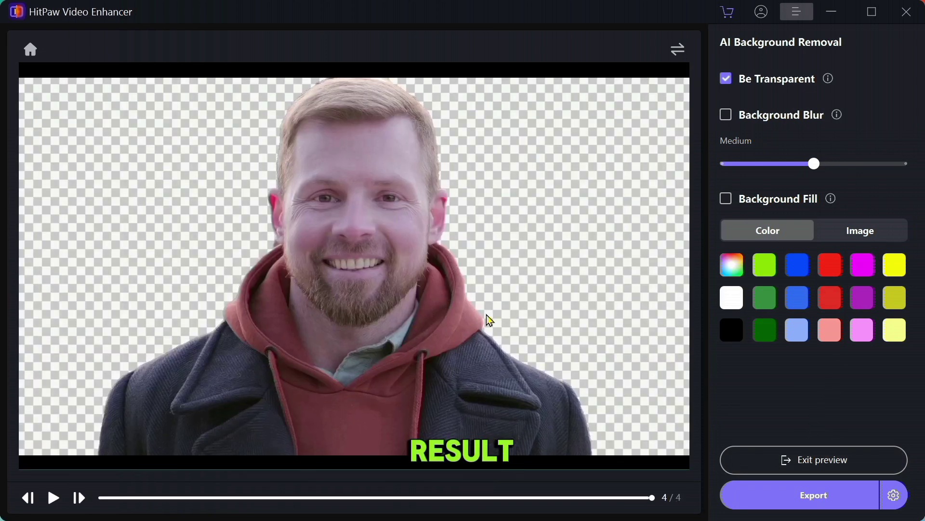
{"action": "left_click", "coordinate": [771, 270]}
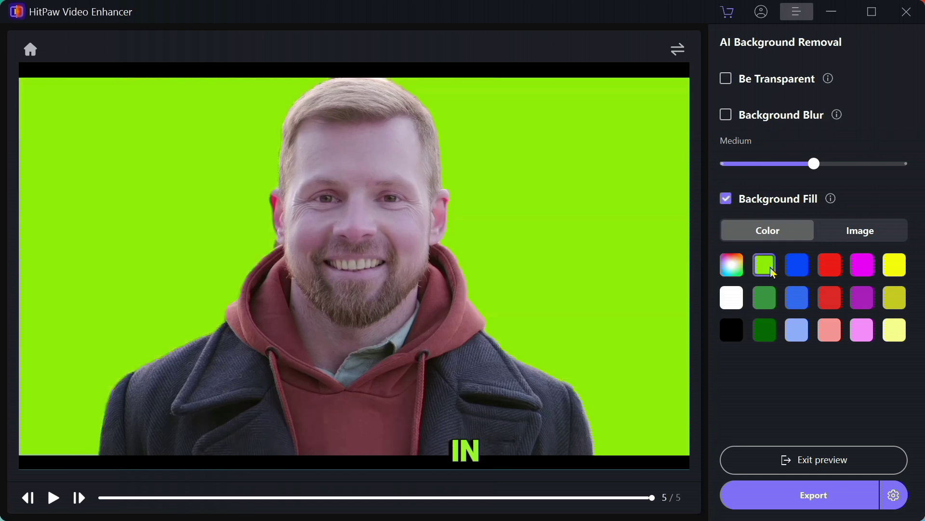
{"action": "left_click", "coordinate": [804, 272]}
{"action": "left_click", "coordinate": [795, 301]}
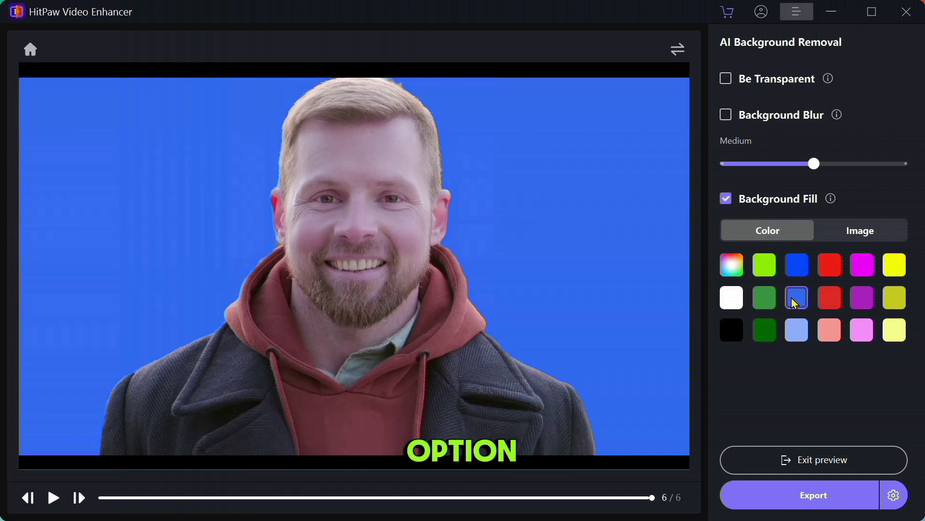
{"action": "left_click", "coordinate": [771, 298]}
{"action": "left_click", "coordinate": [830, 268]}
Switch to Background Blur and set its strength to High
{"action": "left_click", "coordinate": [830, 143]}
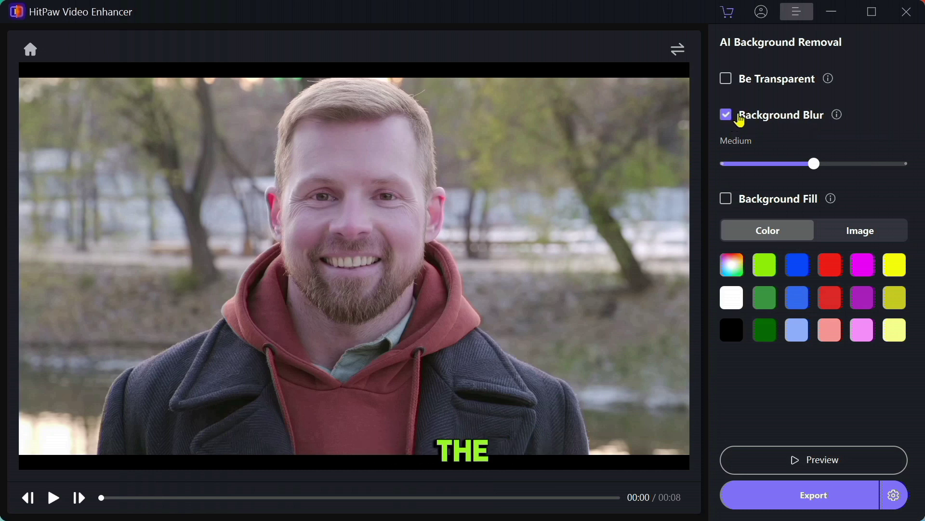
{"action": "left_click", "coordinate": [823, 457]}
{"action": "left_click", "coordinate": [827, 164]}
{"action": "left_click_drag", "start_coordinate": [886, 181], "coordinate": [891, 183]}
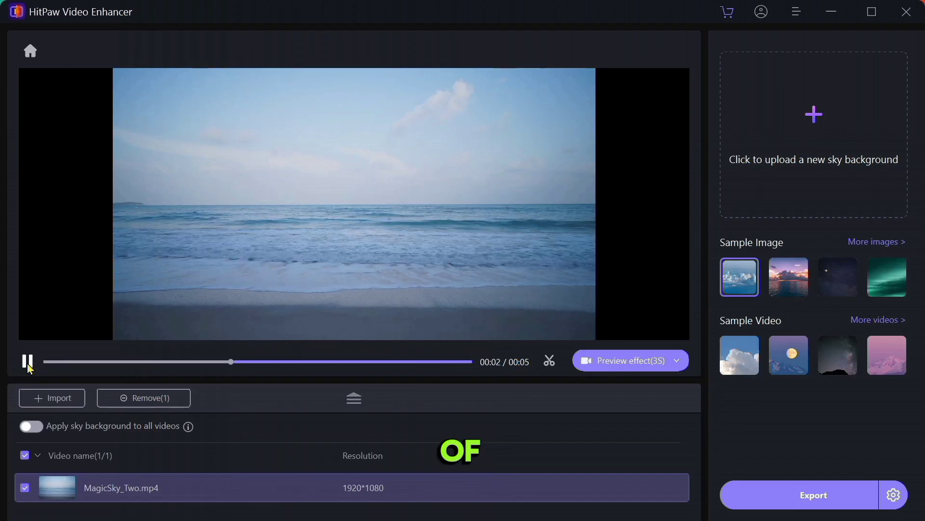
Pause the beach clip and preview its sky replaced with the sunset sample image
{"action": "left_click", "coordinate": [27, 362]}
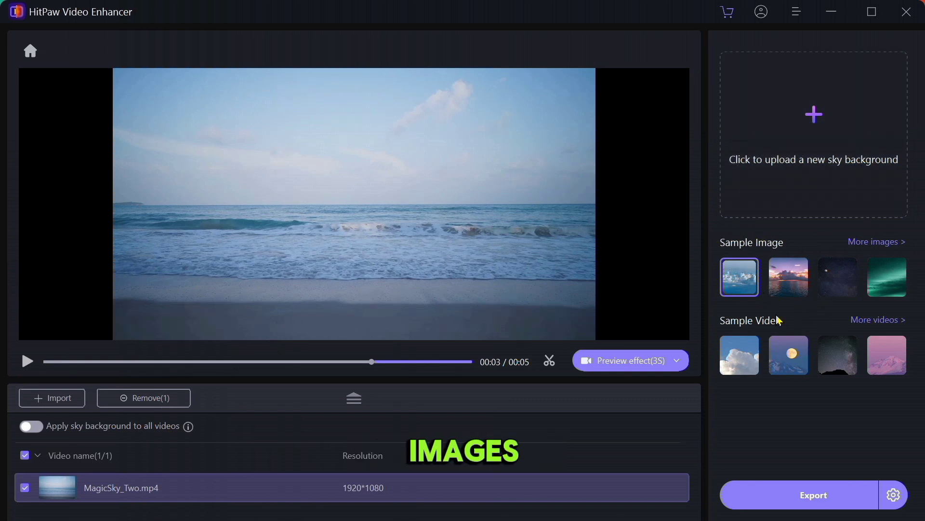
{"action": "left_click", "coordinate": [795, 279]}
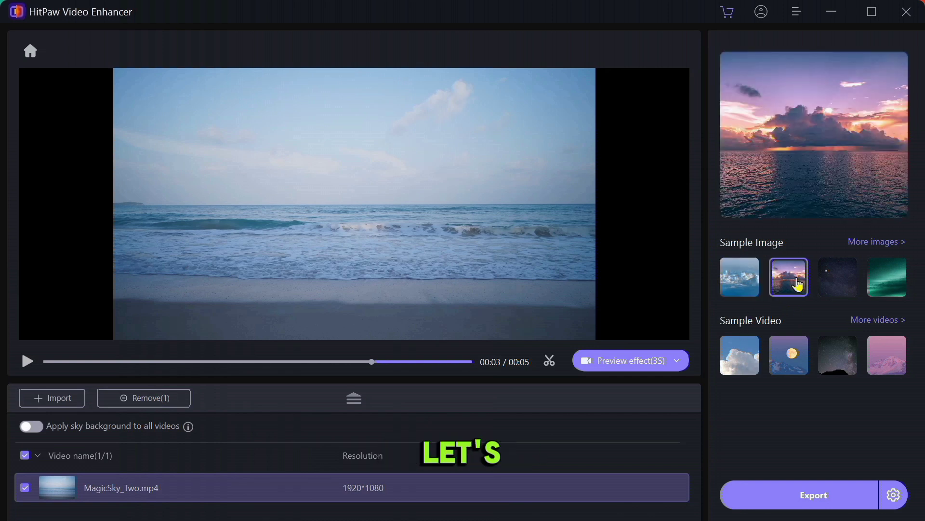
{"action": "left_click", "coordinate": [646, 365]}
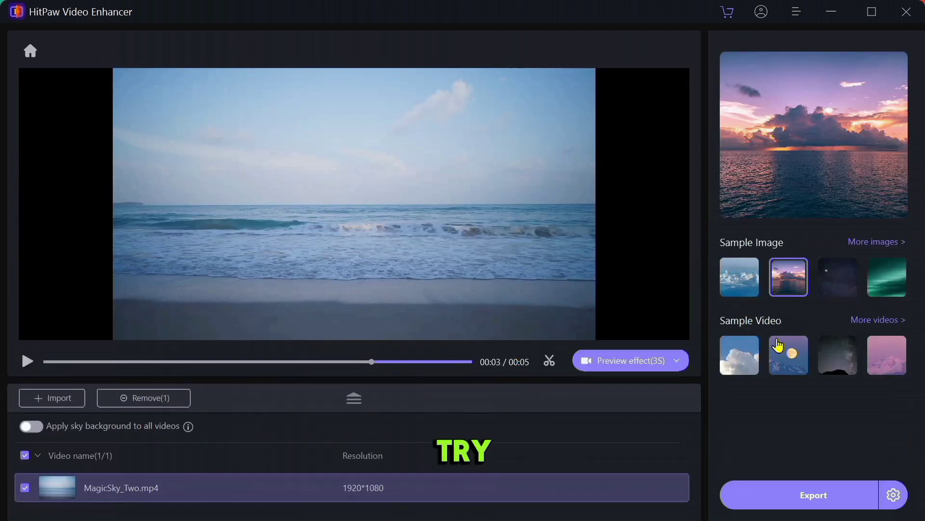
Preview the clouds sample video as the sky, with browsing history collapsed for a wider comparison
{"action": "left_click", "coordinate": [739, 355]}
{"action": "left_click", "coordinate": [604, 363]}
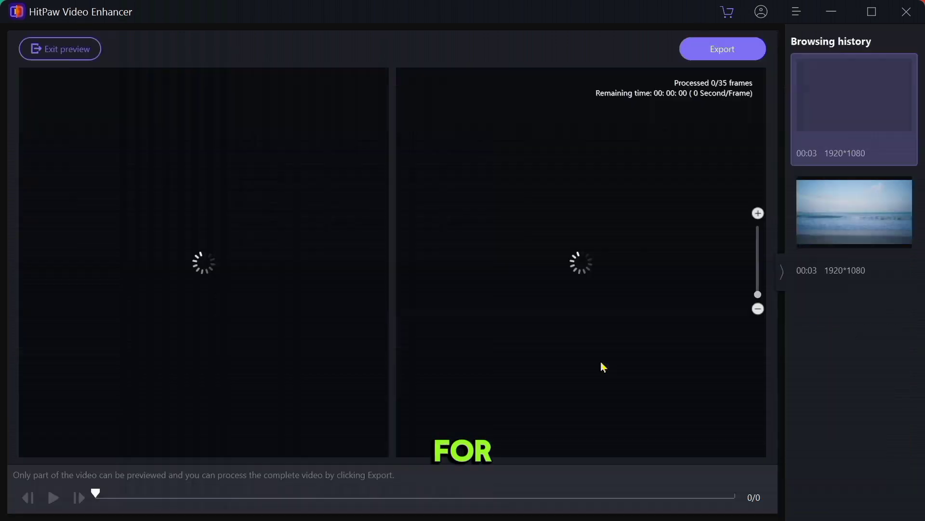
{"action": "left_click", "coordinate": [782, 271]}
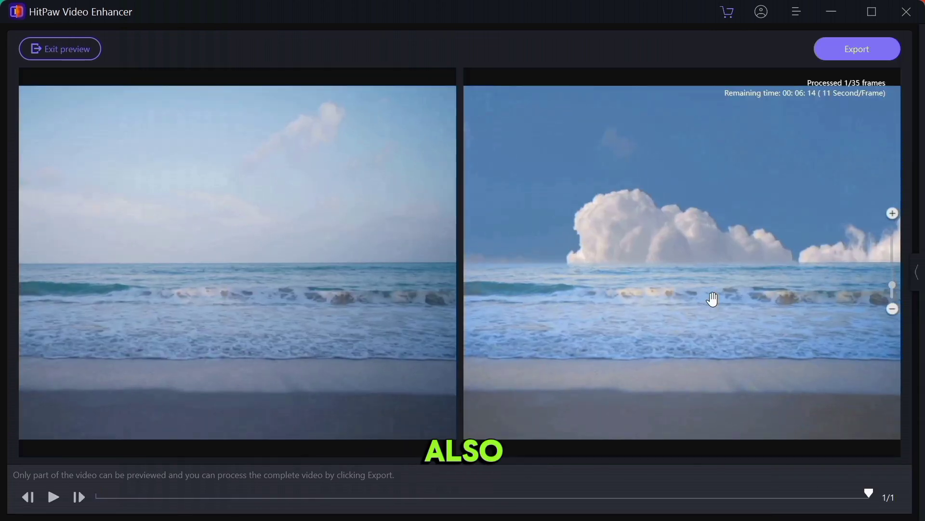
{"action": "scroll", "coordinate": [713, 299], "scroll_direction": "down", "scroll_amount": 1}
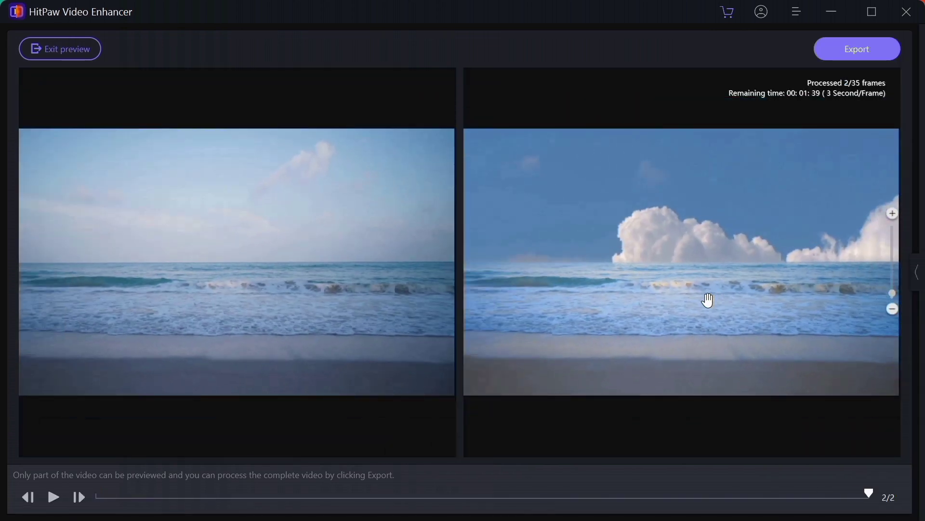